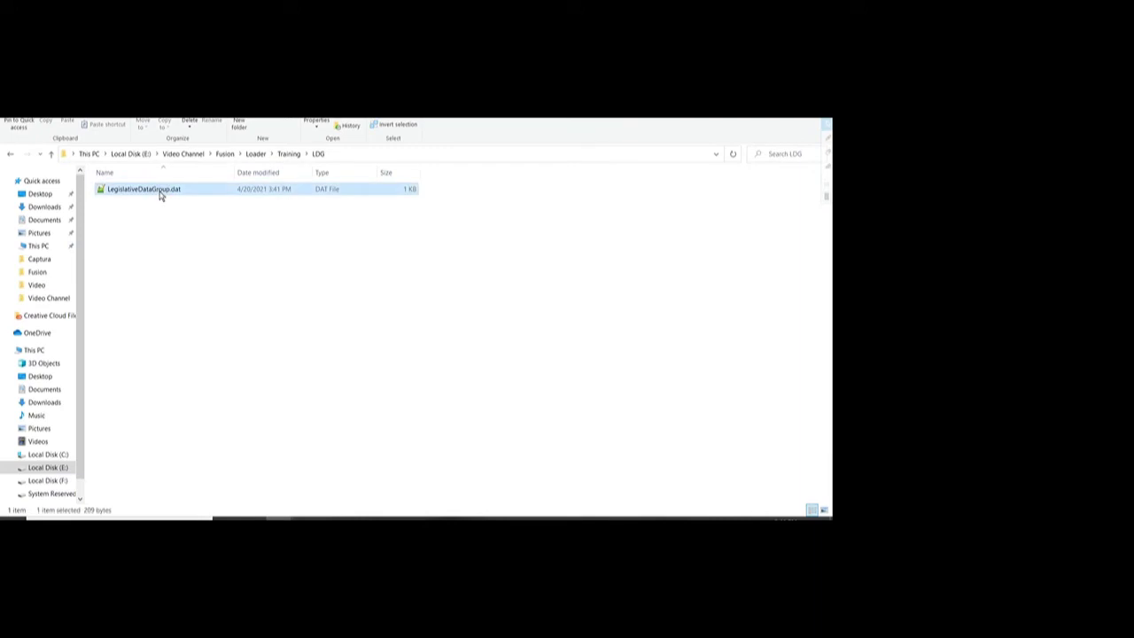
# Pack LegislativeDataGroup.dat into a ZIP archive named LegislativeDataGroup.zip in the same folder.
pyautogui.rightClick(160, 190)
pyautogui.click(200, 285)
pyautogui.click(378, 284)
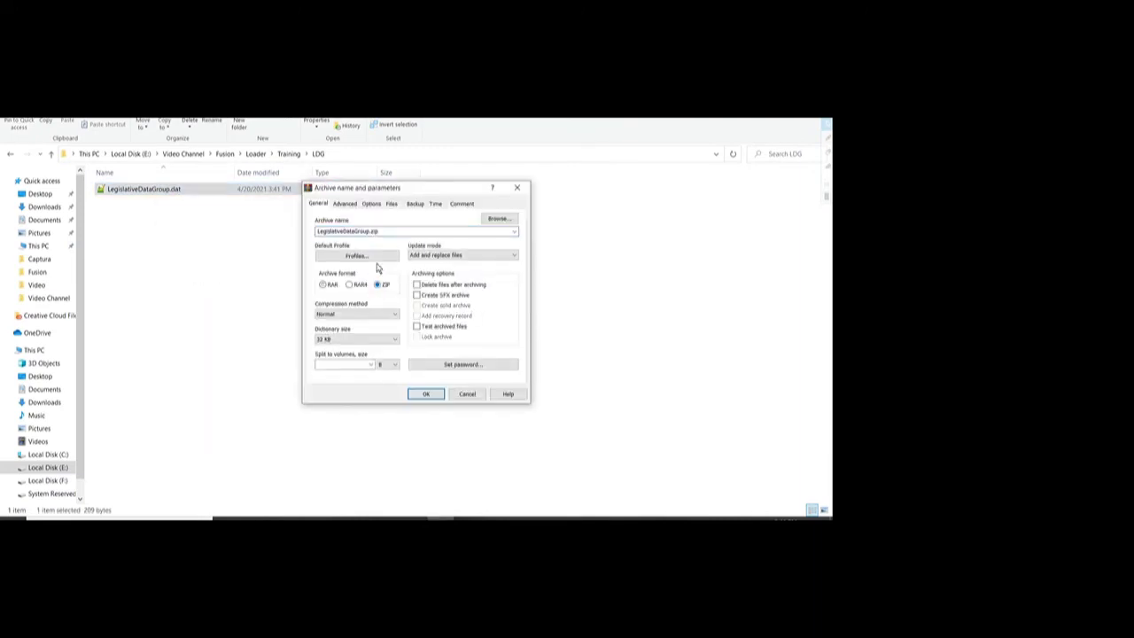
pyautogui.click(426, 394)
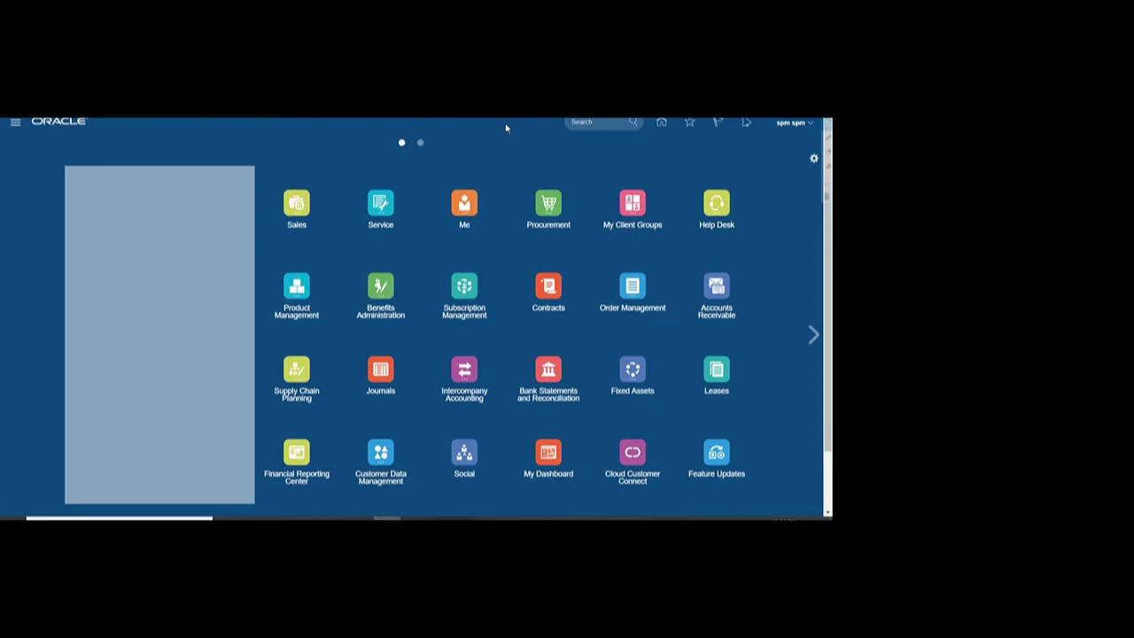
# Go to Setup and Maintenance from the Navigator's More section.
pyautogui.click(491, 120)
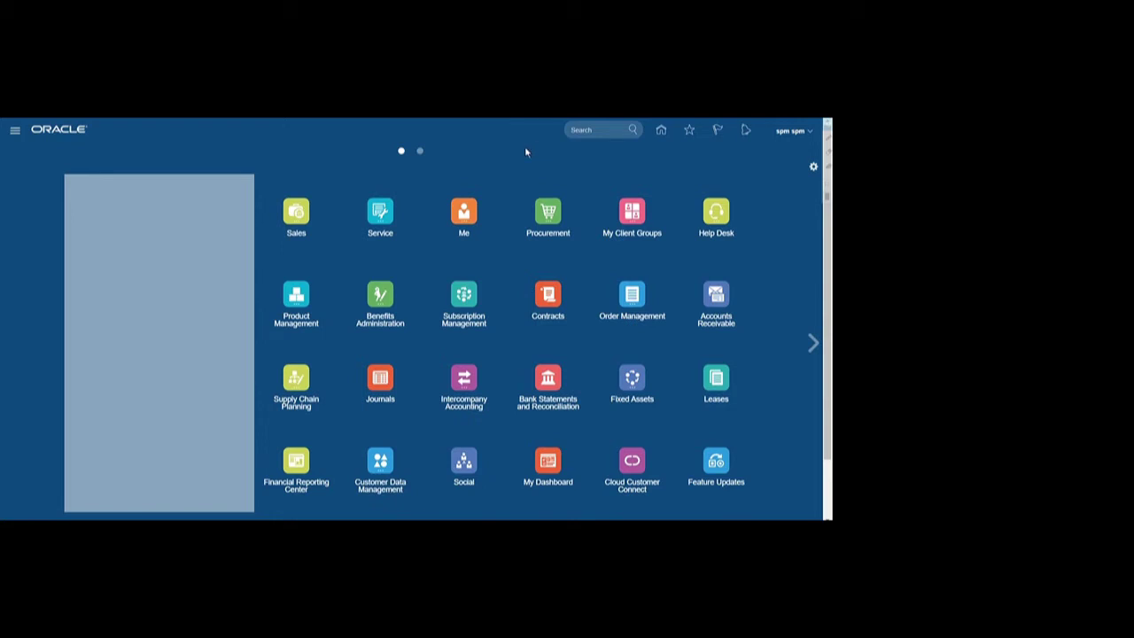
pyautogui.click(14, 131)
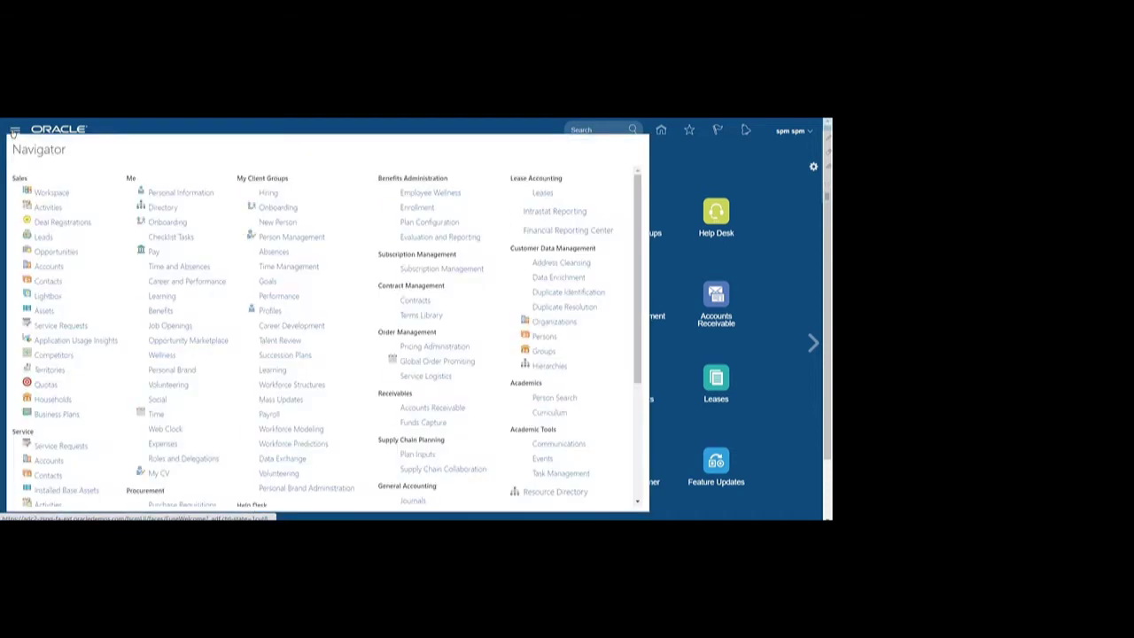
pyautogui.scroll(-4, 521, 304)
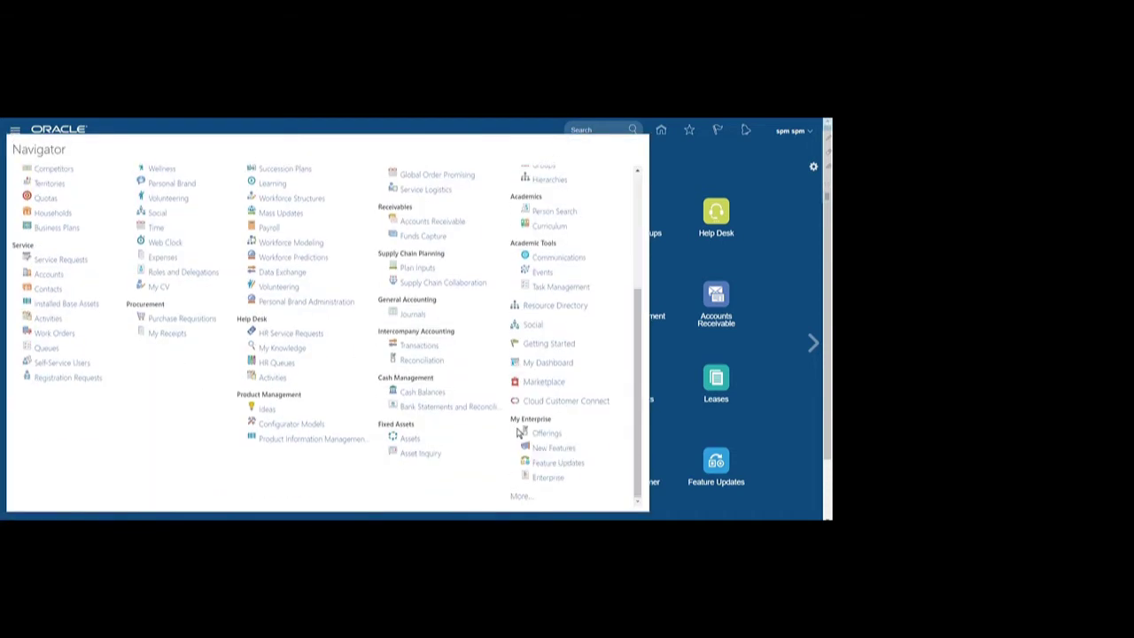
pyautogui.click(521, 498)
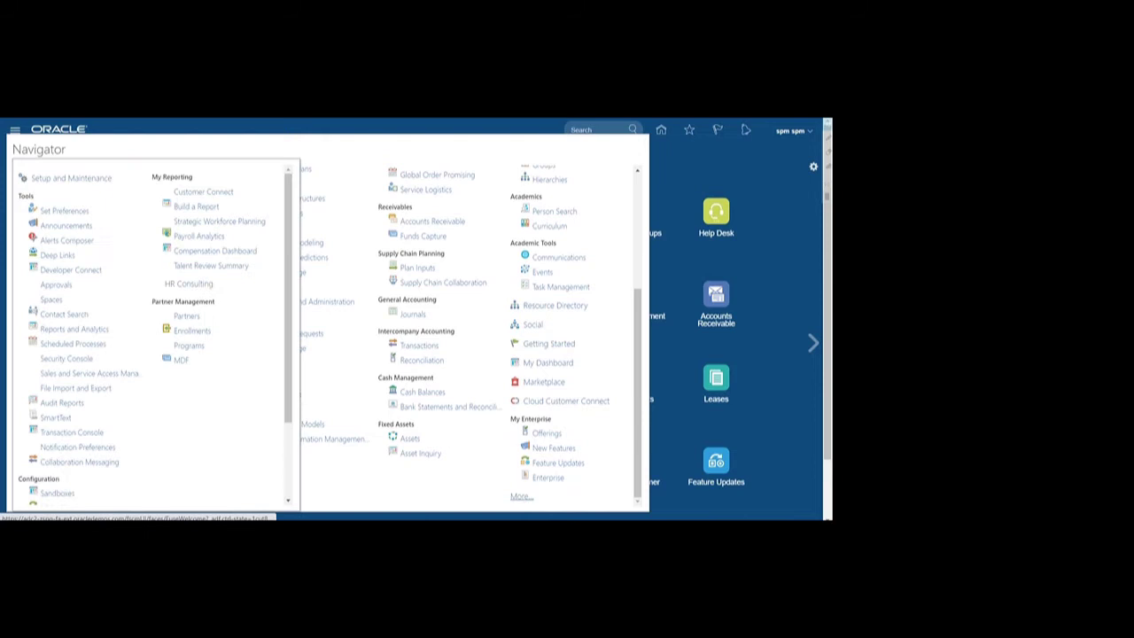
pyautogui.click(73, 180)
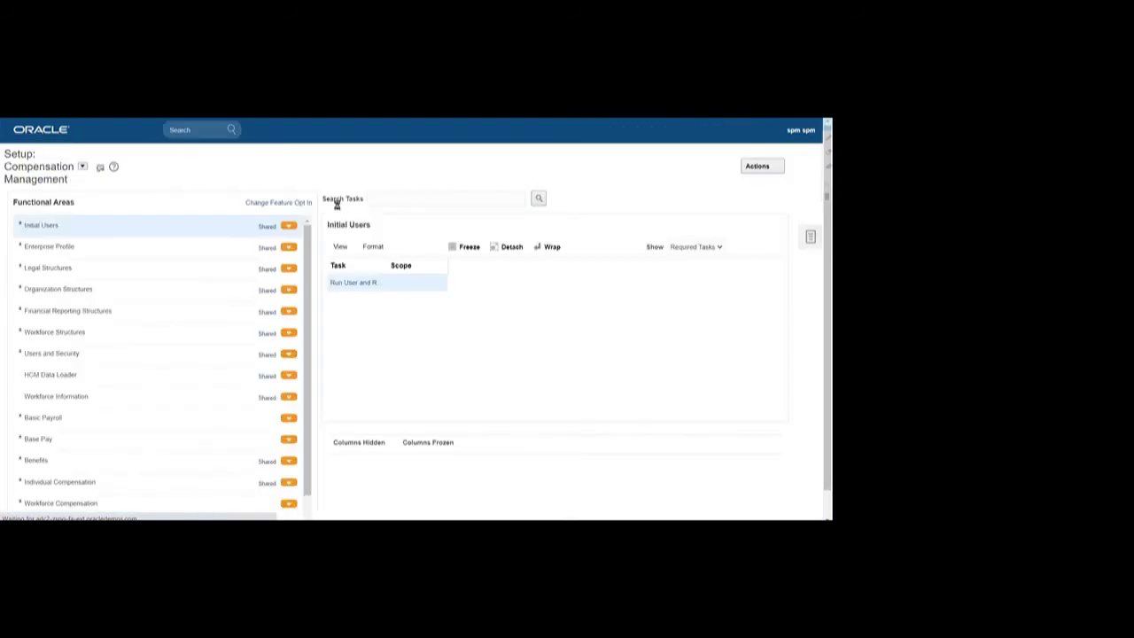
# Search setup tasks for 'Manage Legislati' and open Manage Legislative Data Groups.
pyautogui.click(394, 180)
pyautogui.write('M')
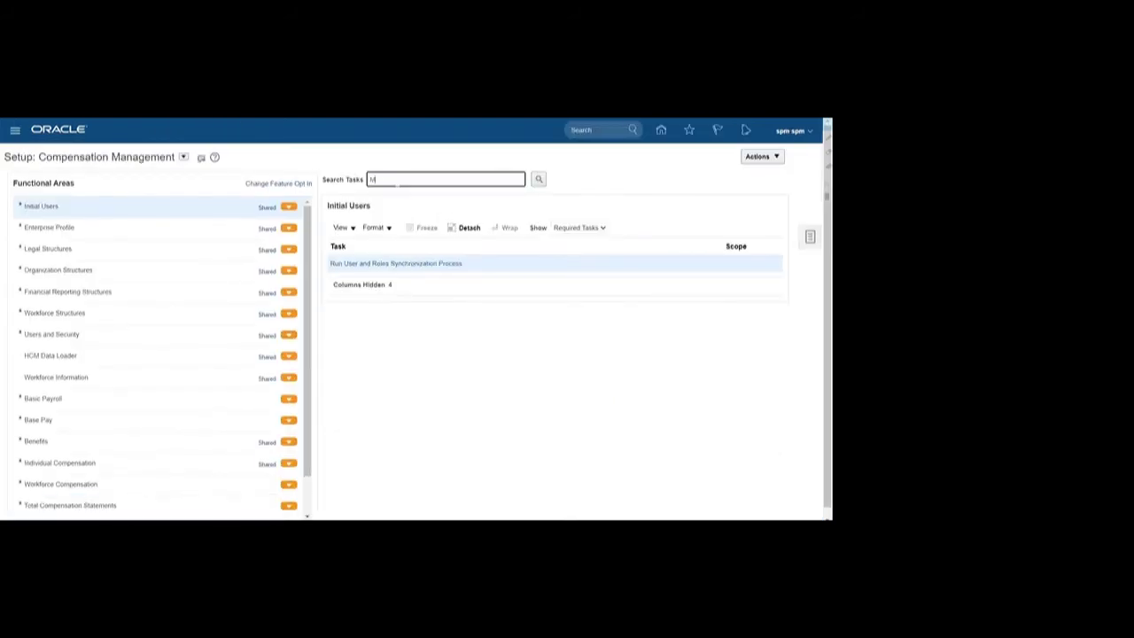
pyautogui.write('anage Legis')
pyautogui.write('lati')
pyautogui.click(538, 179)
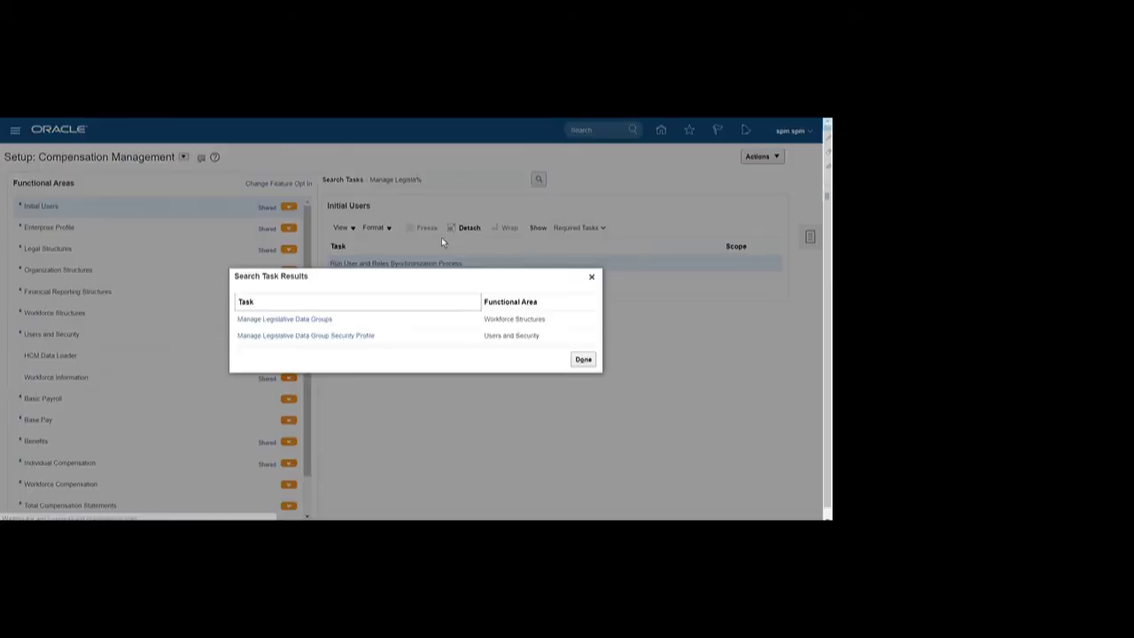
pyautogui.click(288, 320)
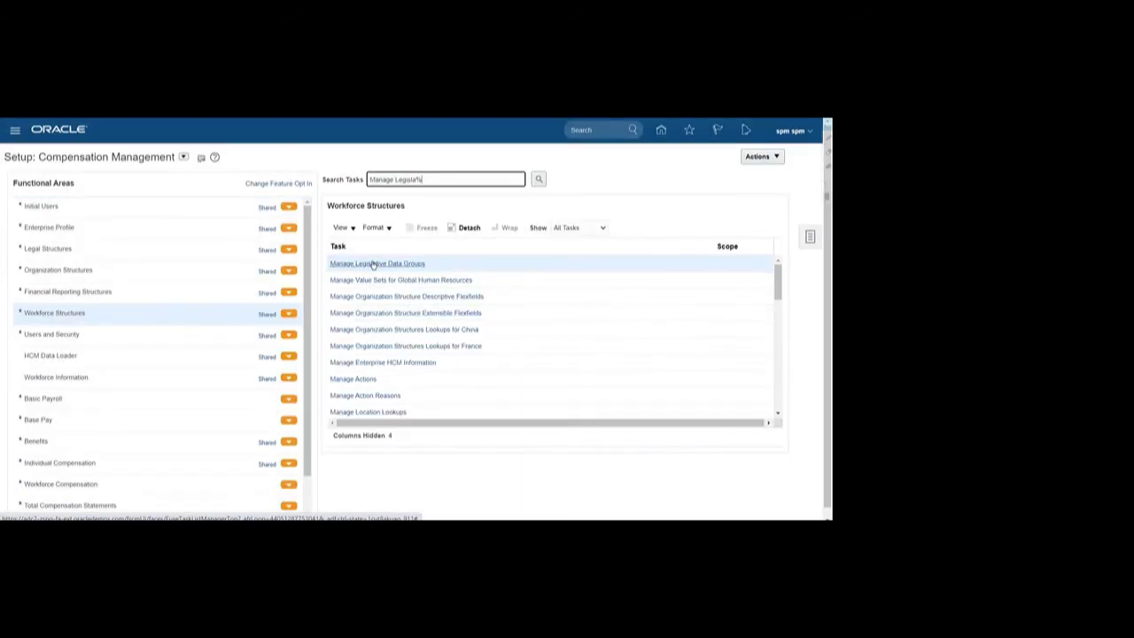
pyautogui.click(372, 263)
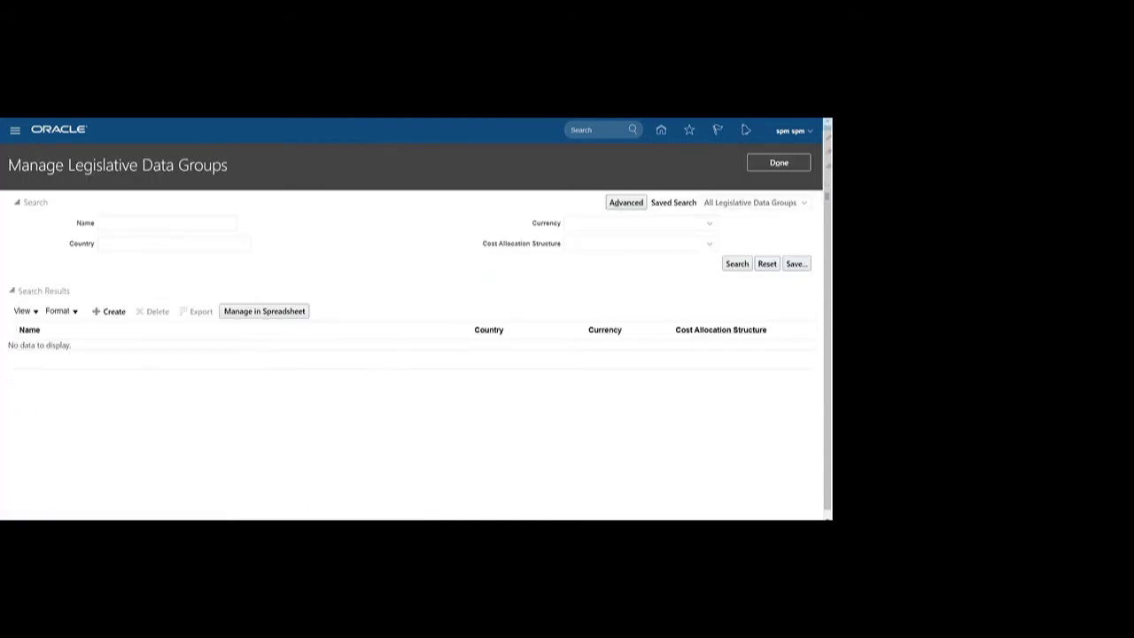
# Search the legislative data groups for US_LDG, find none, and go back home.
pyautogui.write('US ')
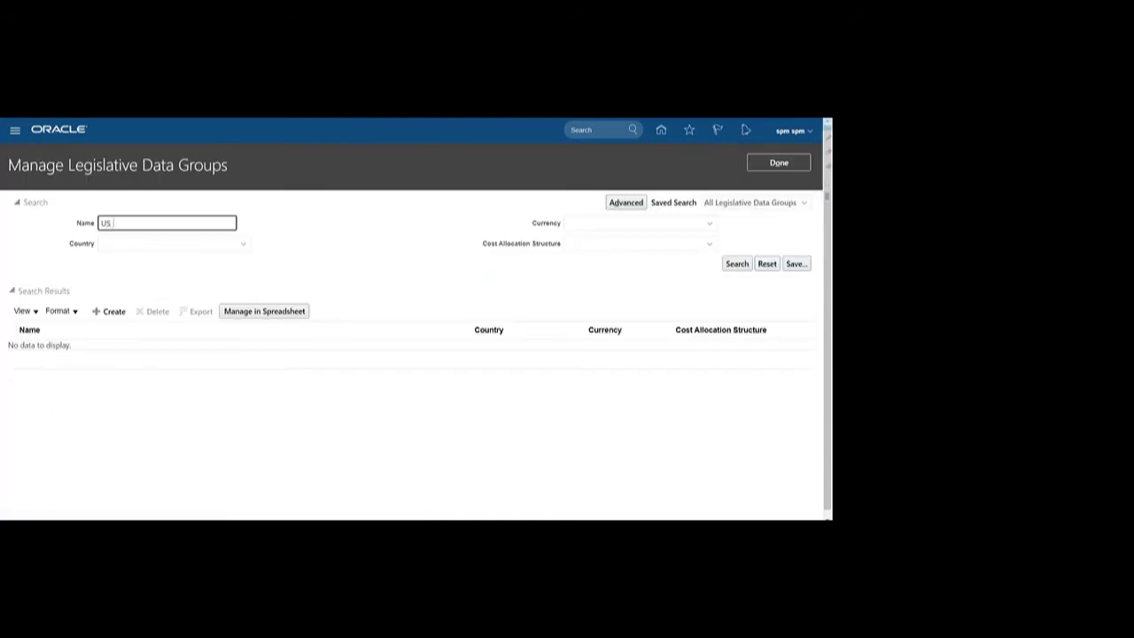
pyautogui.write('LDG')
pyautogui.click(738, 263)
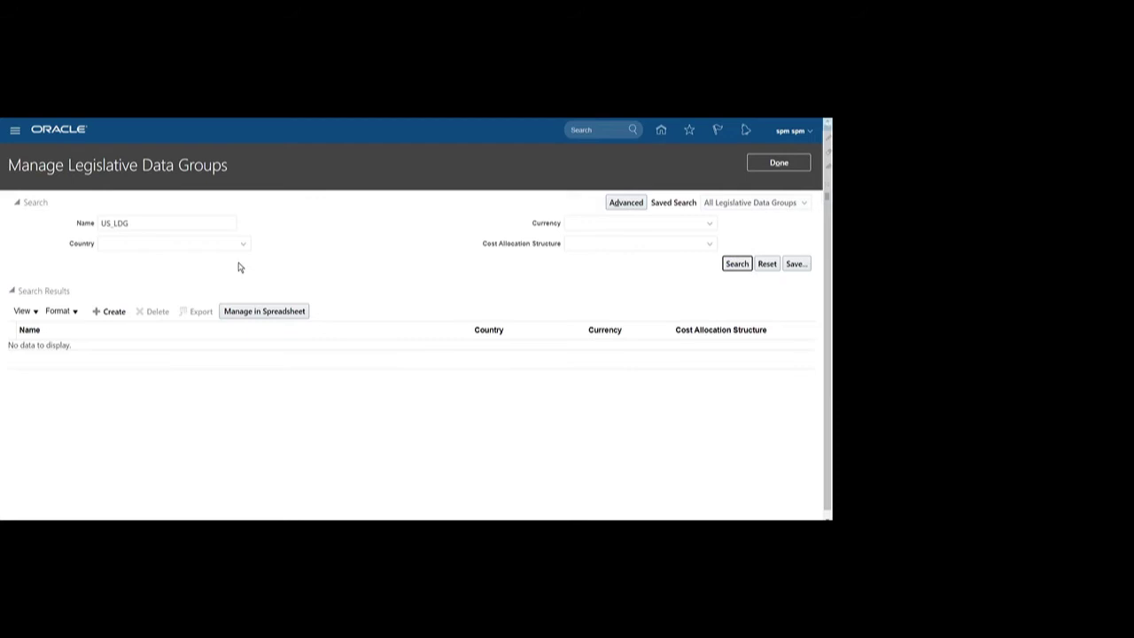
pyautogui.moveTo(154, 222); pyautogui.dragTo(8, 222)
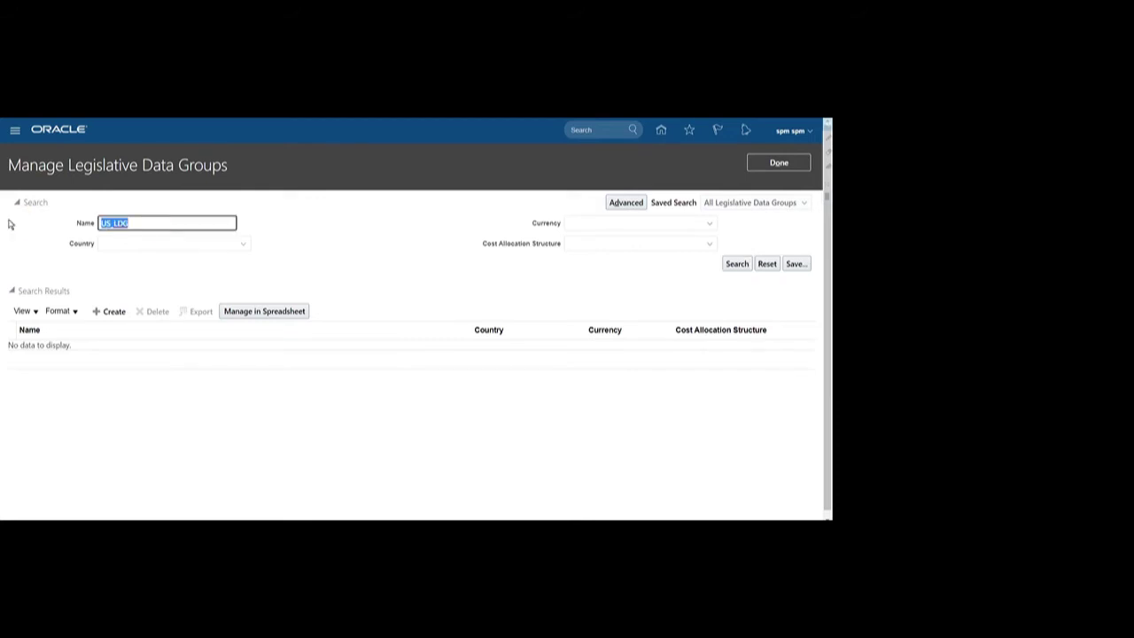
pyautogui.click(737, 263)
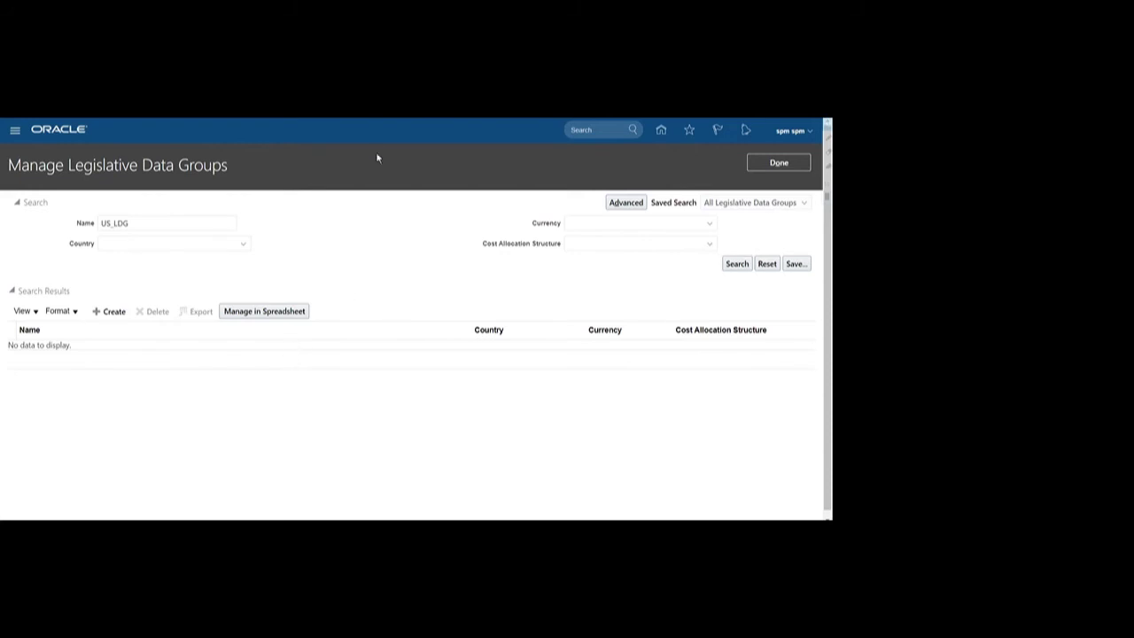
pyautogui.click(661, 130)
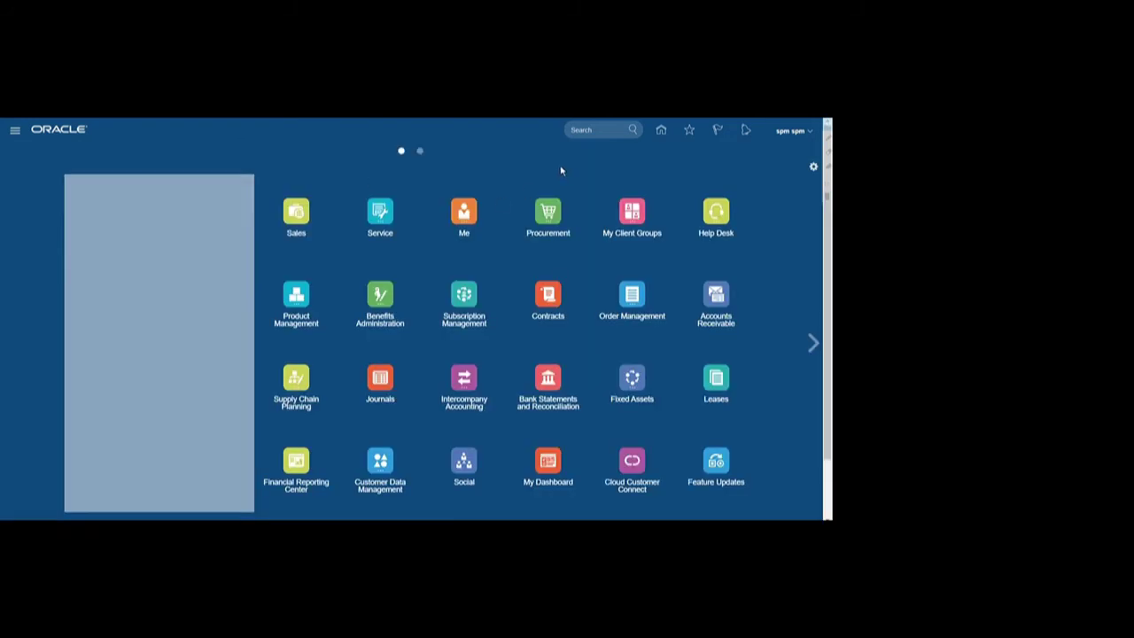
# Open My Client Groups > Data Exchange > Import and Load Data and start a local file import.
pyautogui.click(630, 215)
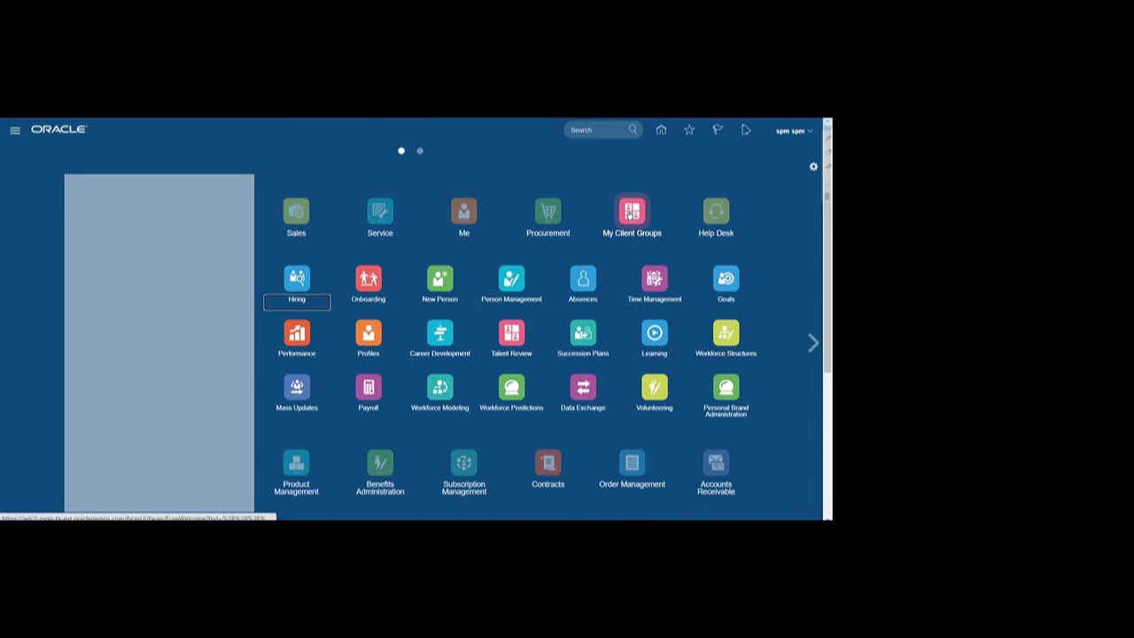
pyautogui.click(582, 395)
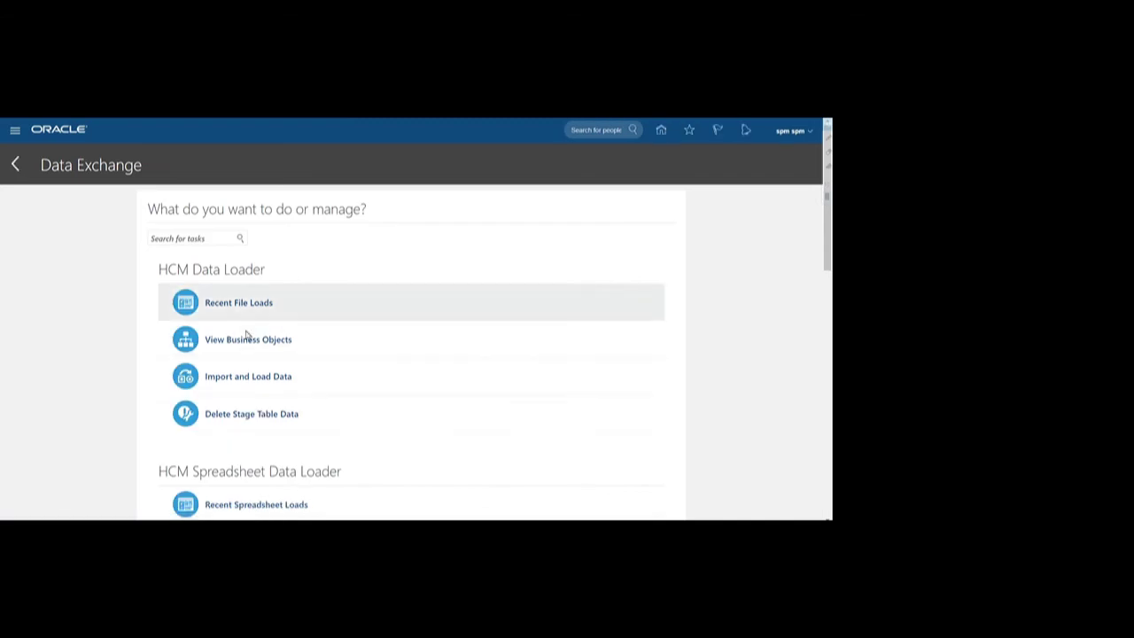
pyautogui.click(244, 375)
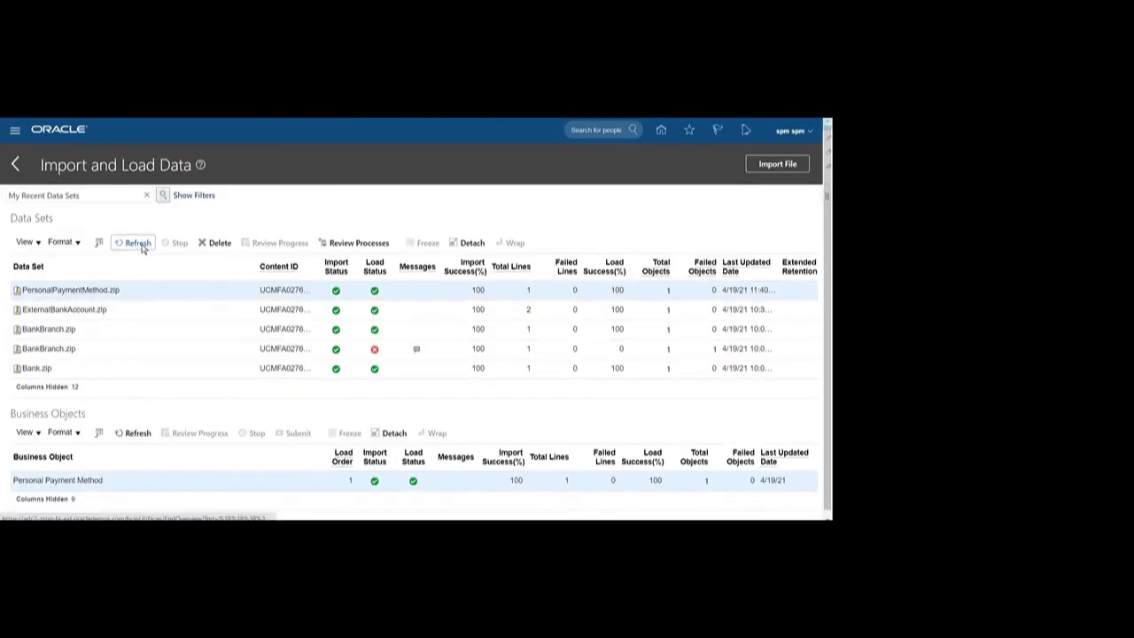
pyautogui.click(779, 163)
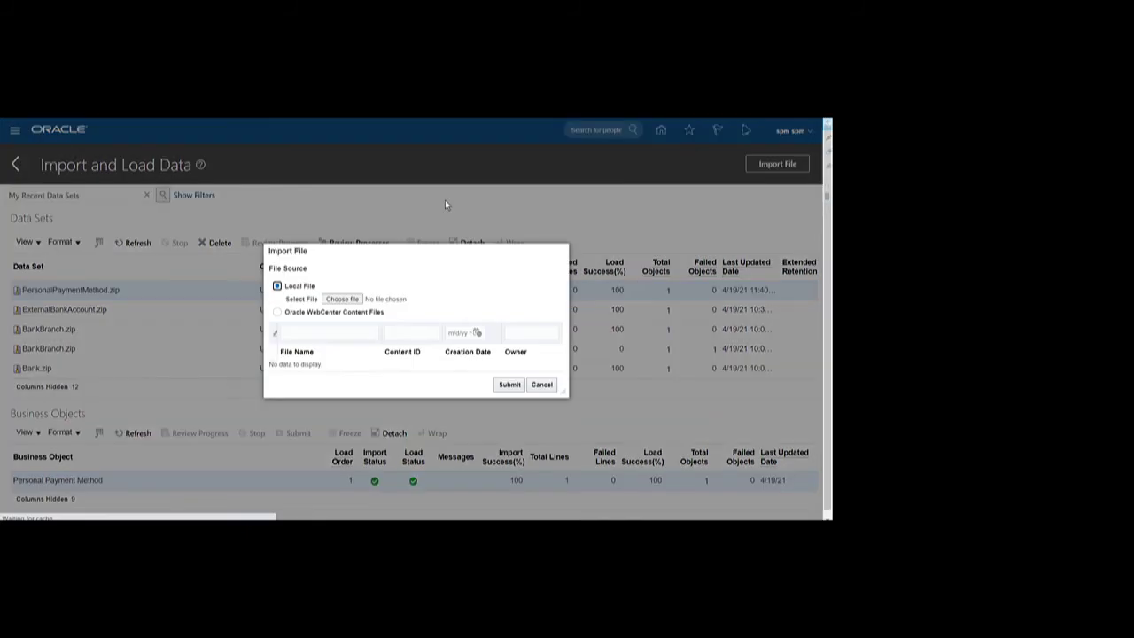
pyautogui.click(355, 300)
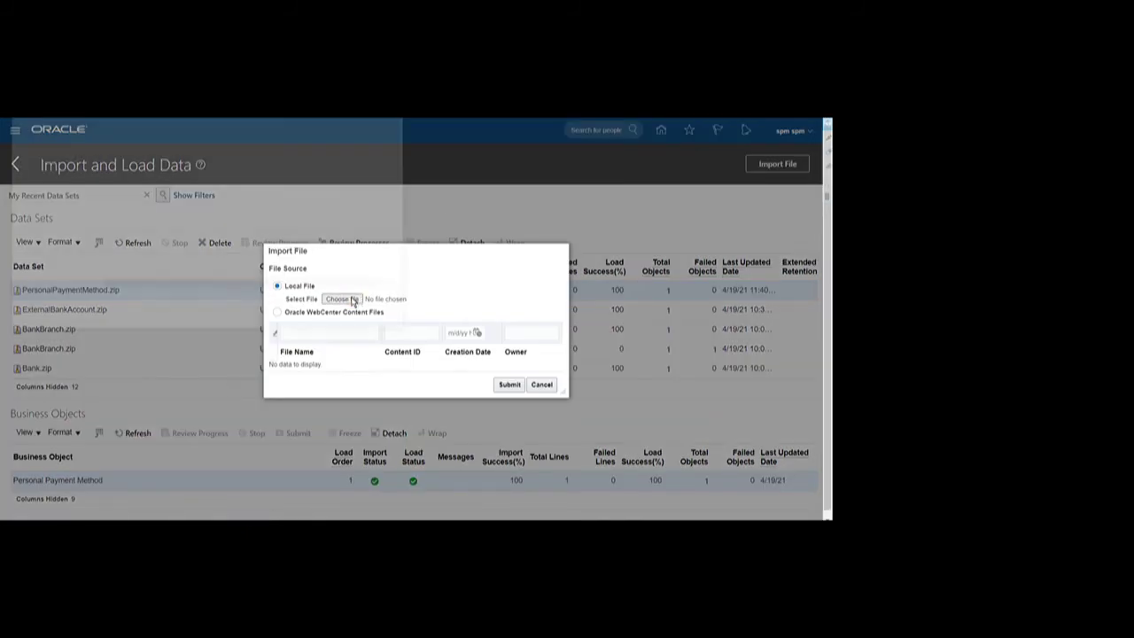
# Upload LegislativeDataGroup.zip and submit it for import and load.
pyautogui.click(147, 168)
pyautogui.doubleClick(147, 168)
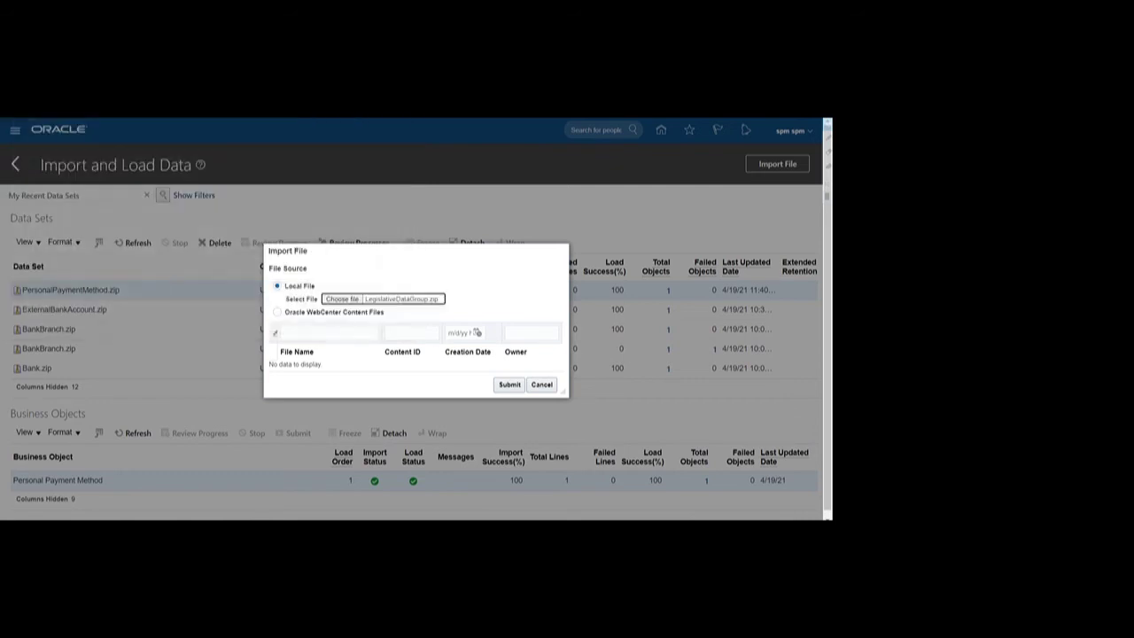
pyautogui.click(507, 384)
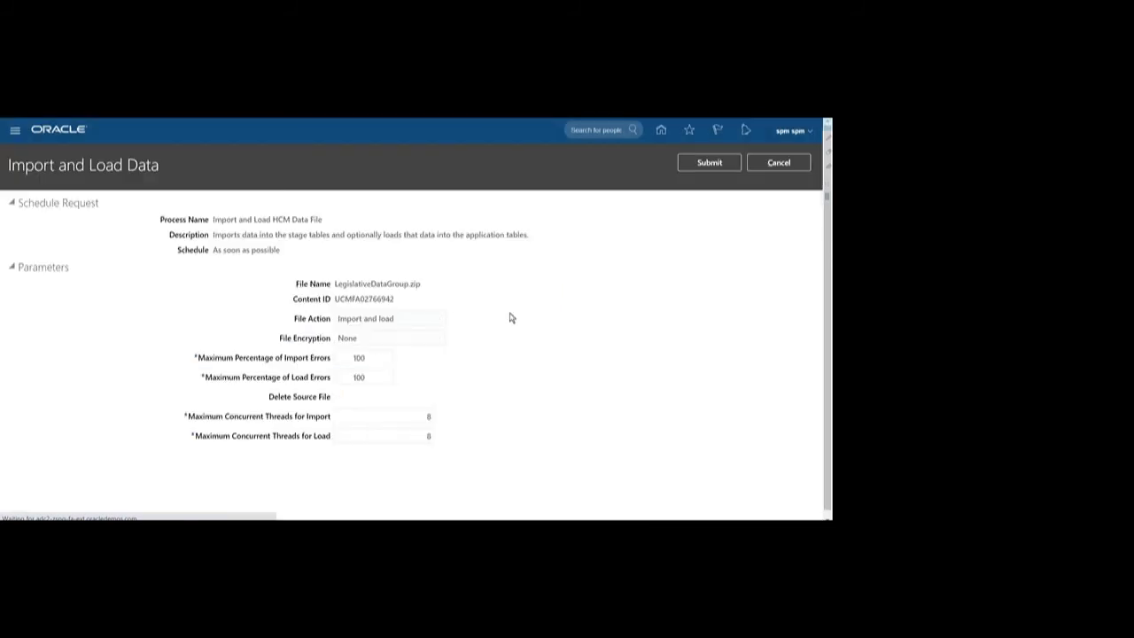
pyautogui.click(709, 162)
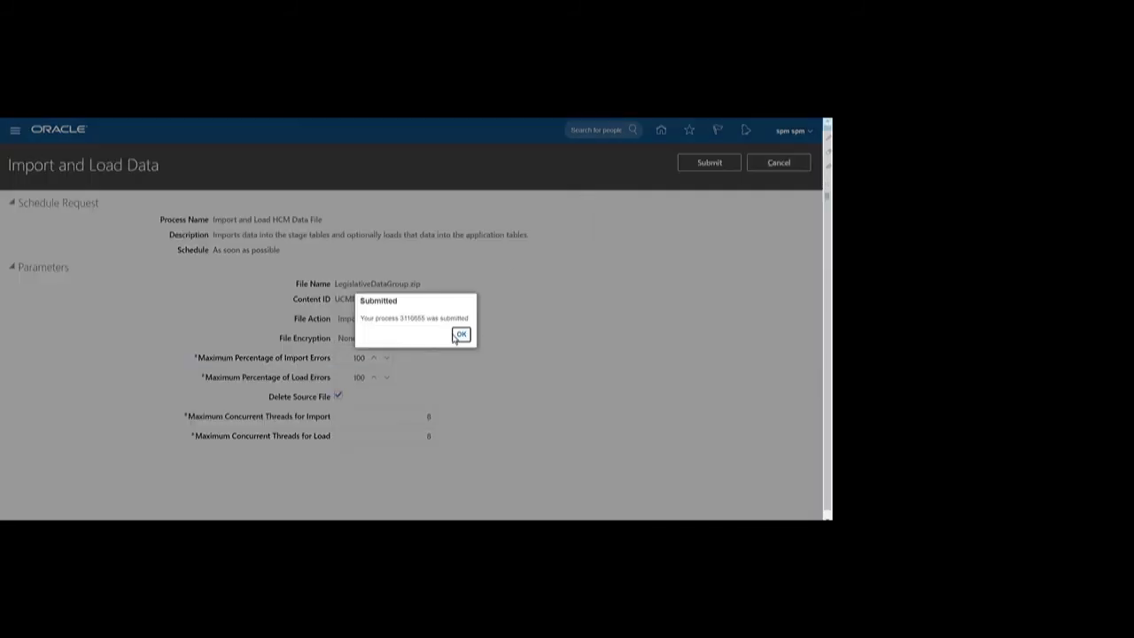
pyautogui.click(457, 336)
pyautogui.click(133, 242)
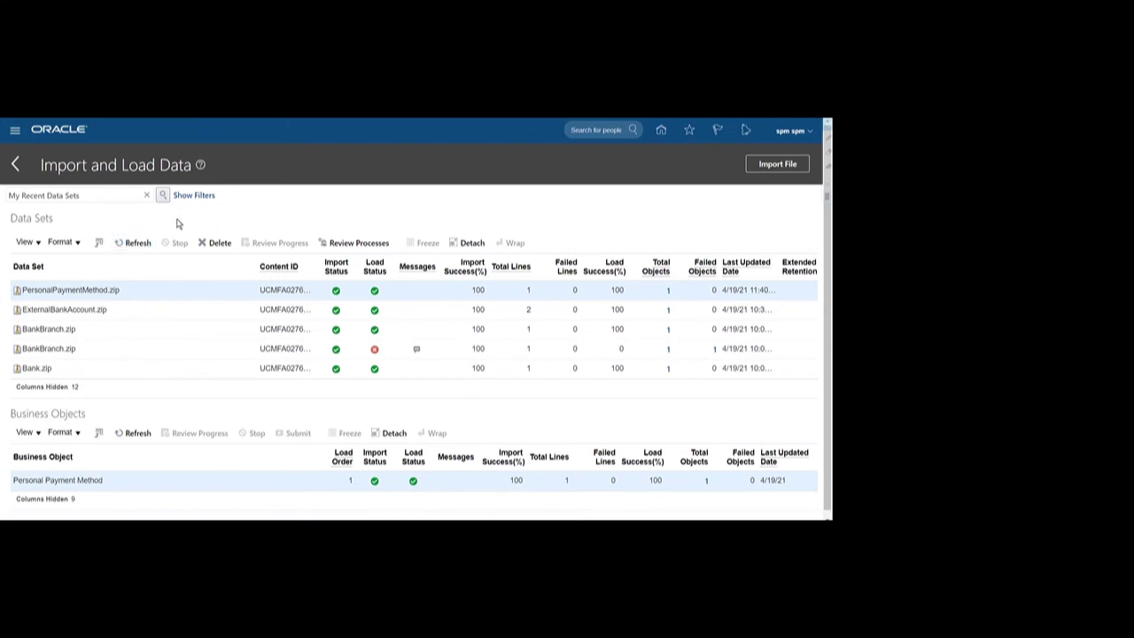
# Refresh the Data Sets list until LegislativeDataGroup.zip shows import completed at 100%.
pyautogui.click(141, 243)
pyautogui.click(138, 242)
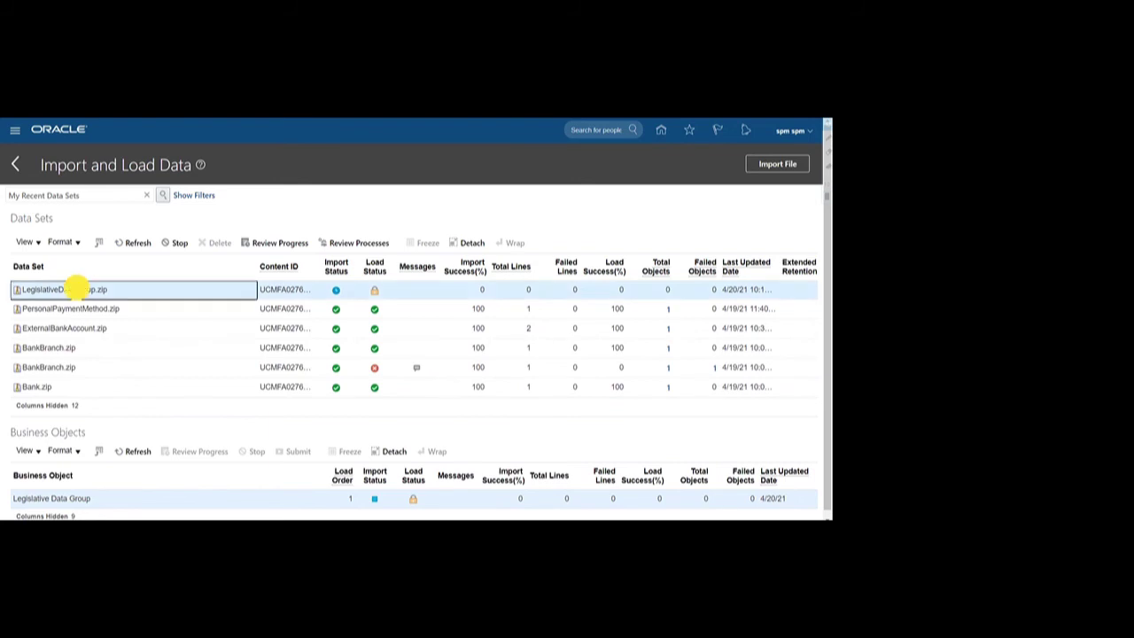
pyautogui.doubleClick(76, 289)
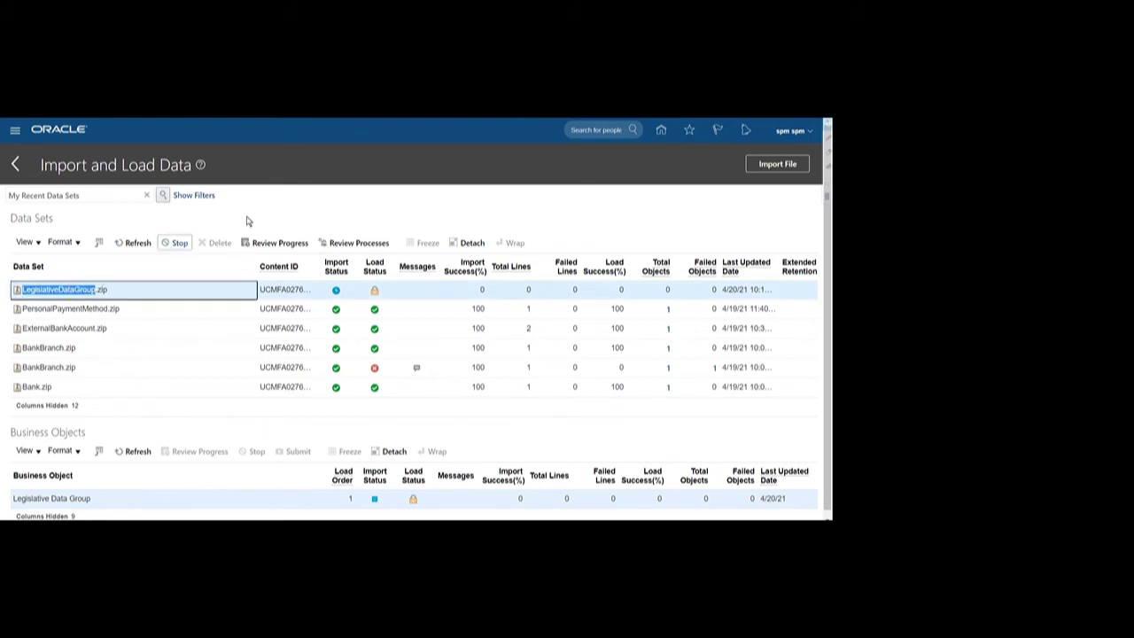
pyautogui.click(286, 206)
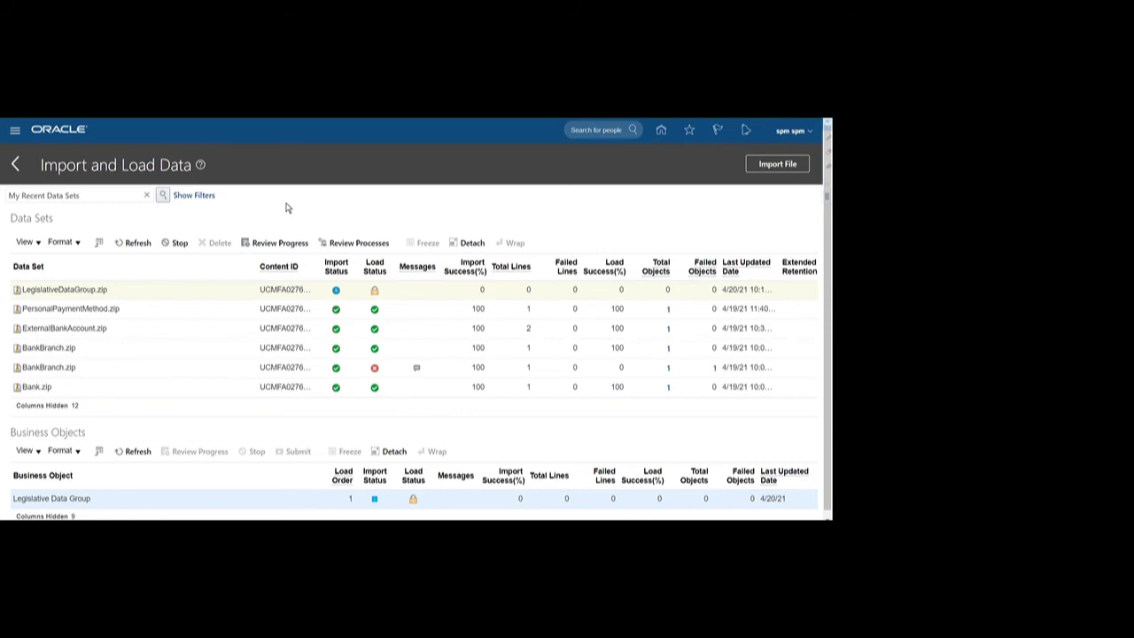
pyautogui.click(133, 243)
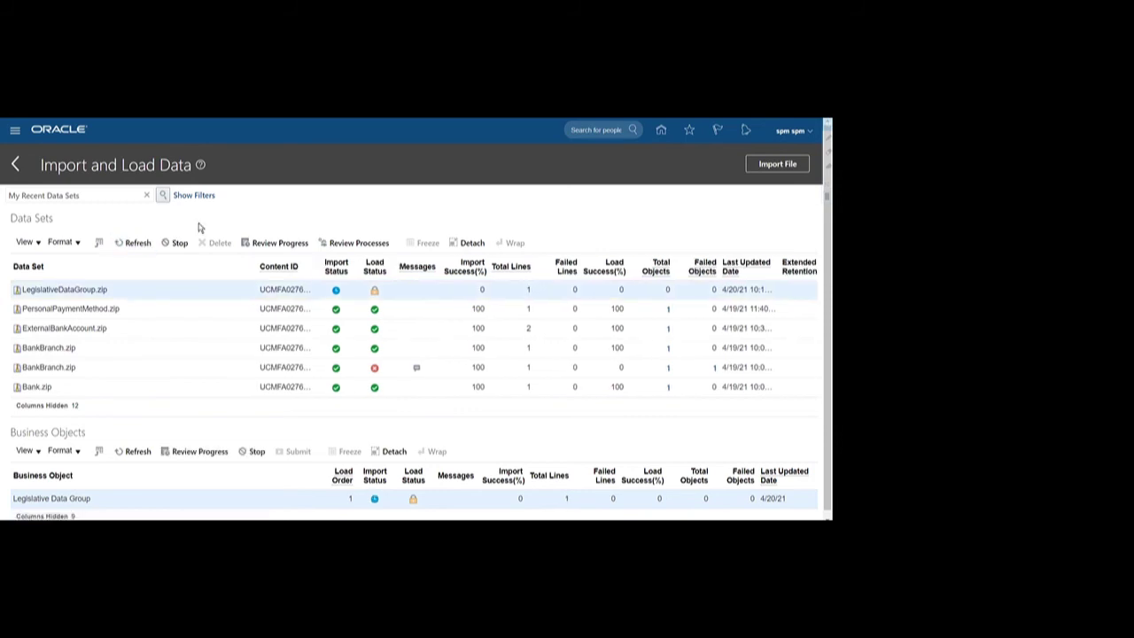
pyautogui.click(147, 243)
pyautogui.click(137, 244)
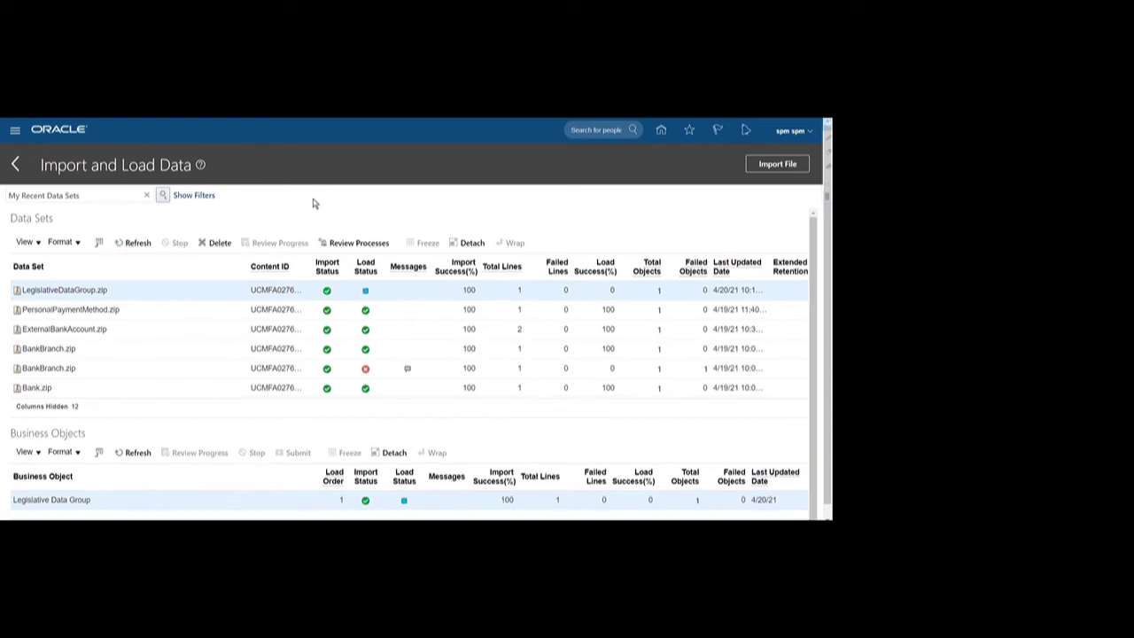
# Refresh until LegislativeDataGroup.zip shows a green load status and 100% load success.
pyautogui.click(328, 289)
pyautogui.doubleClick(462, 290)
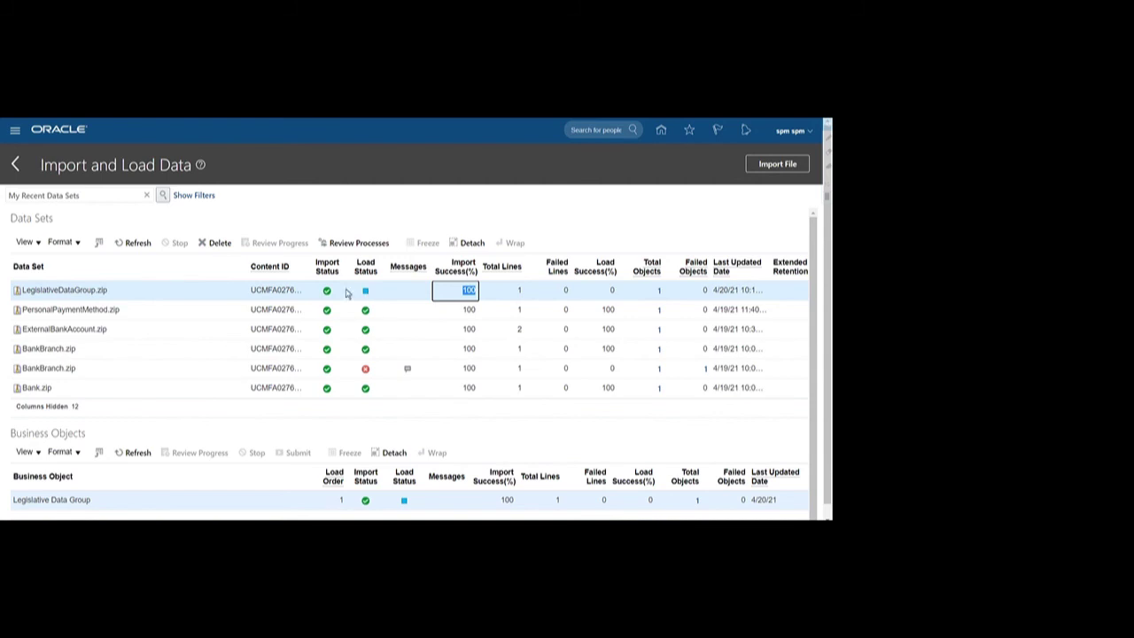
pyautogui.click(134, 242)
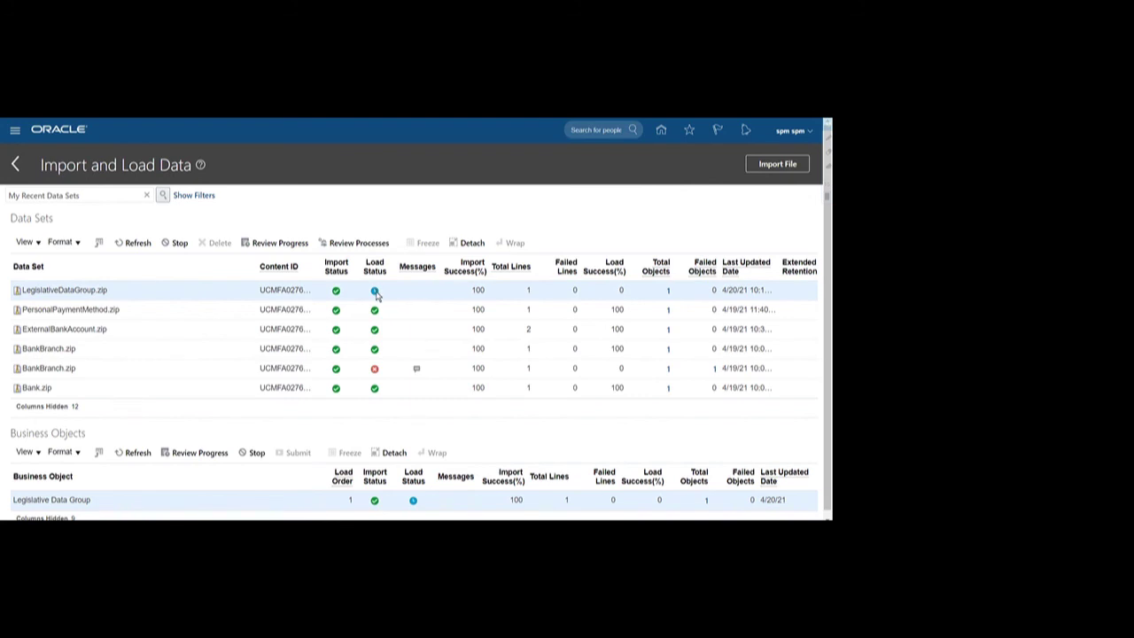
pyautogui.moveTo(377, 295)
pyautogui.click(133, 242)
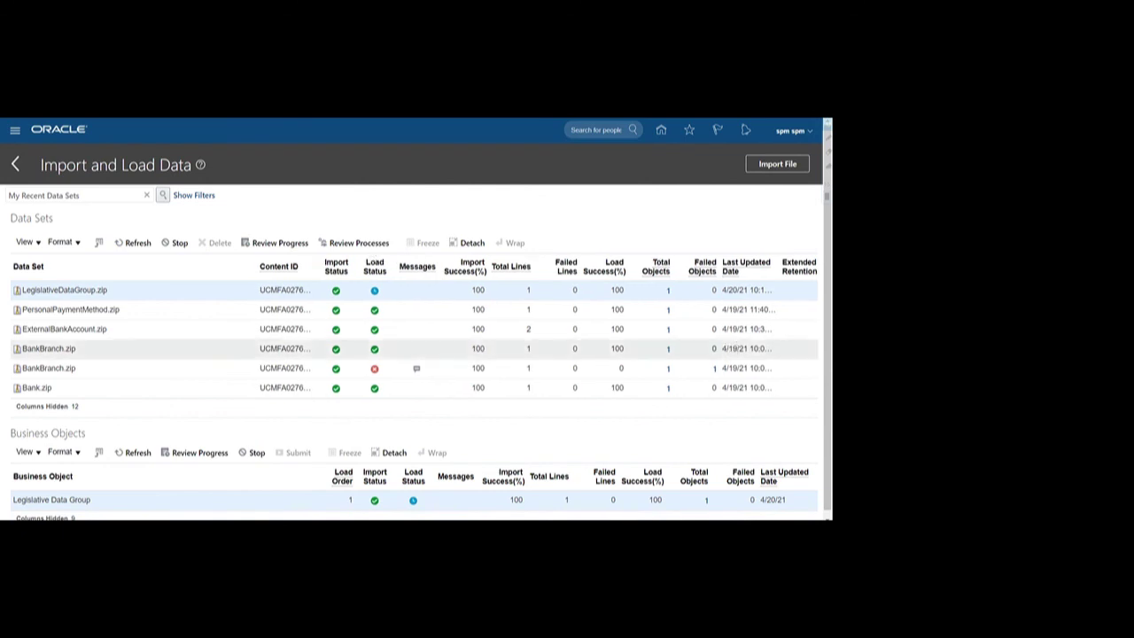
pyautogui.doubleClick(616, 290)
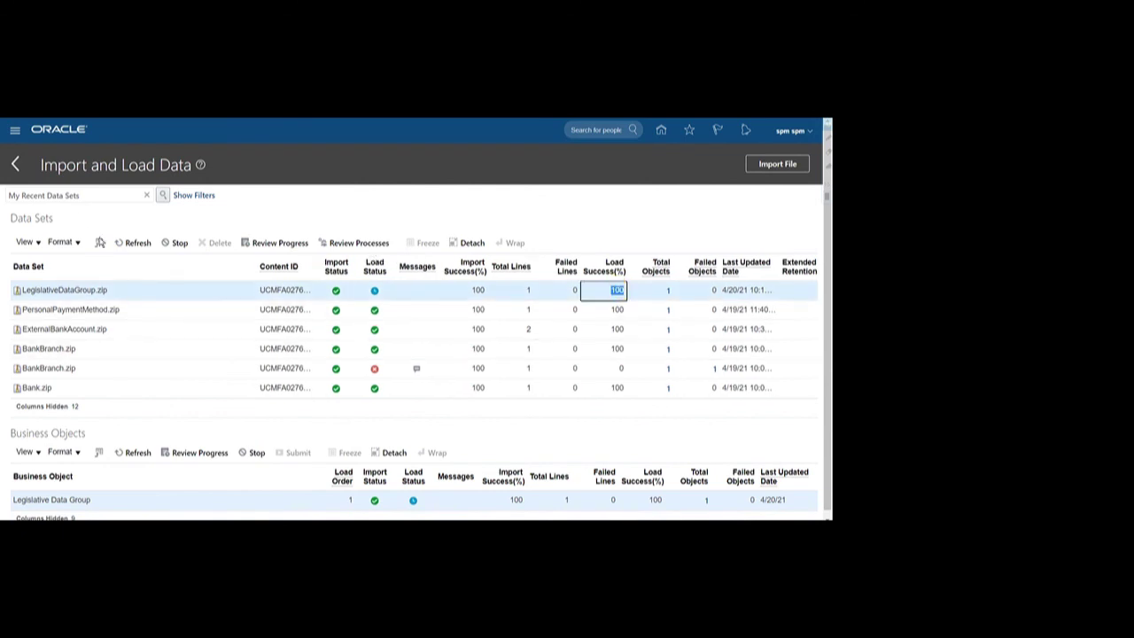
pyautogui.click(132, 244)
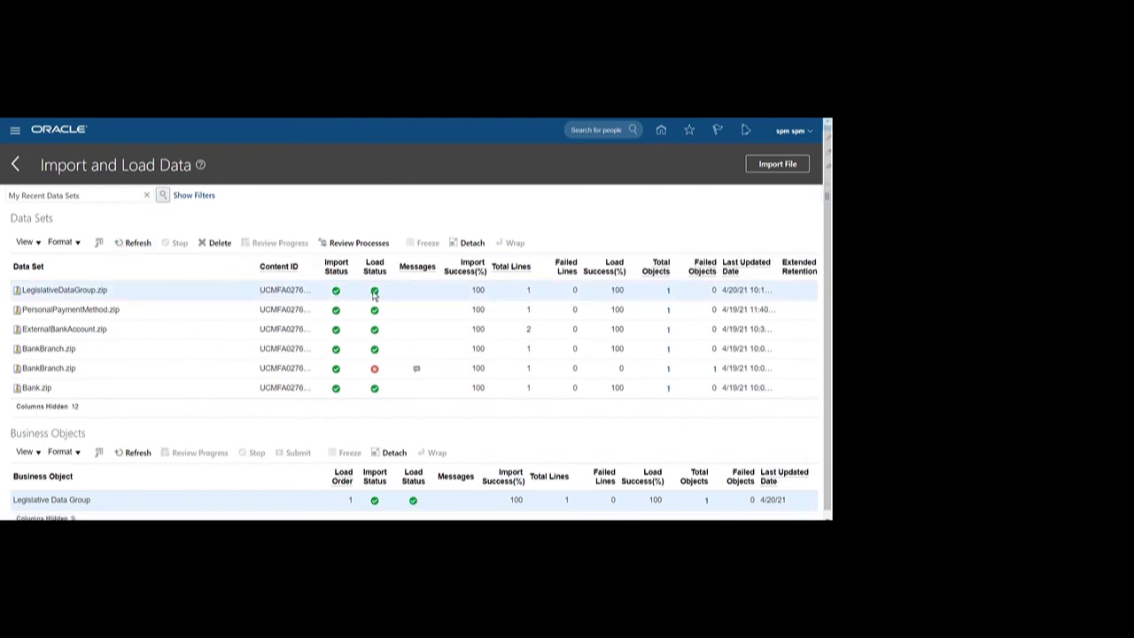
pyautogui.moveTo(376, 295)
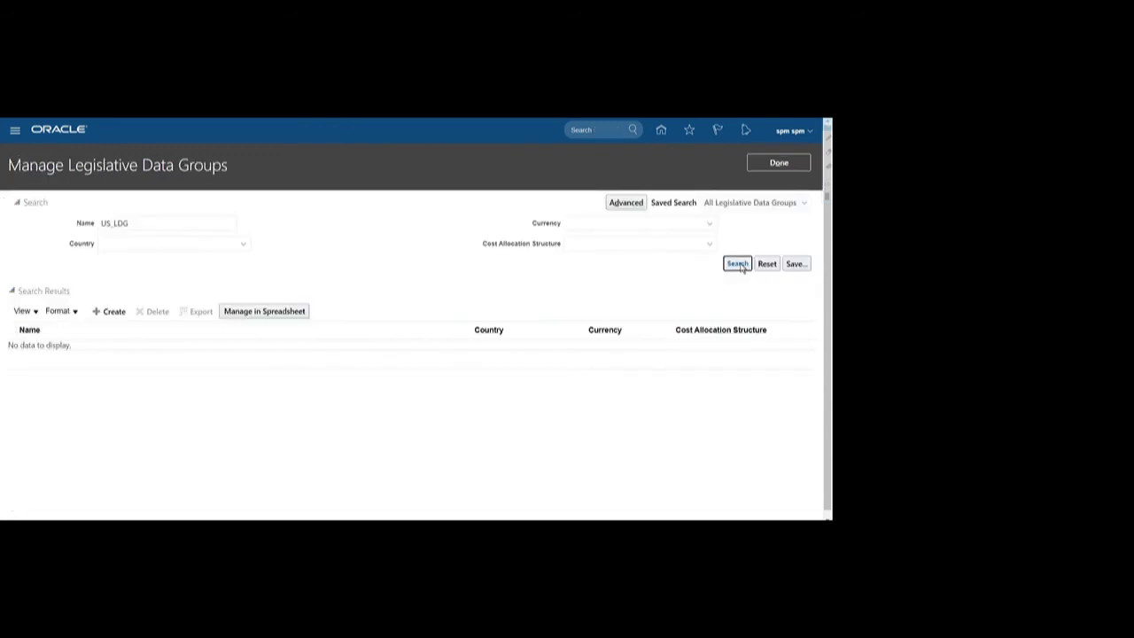
# Look up US_LDG and check its United States, US Dollar and US Cost Flex Instance details.
pyautogui.click(737, 263)
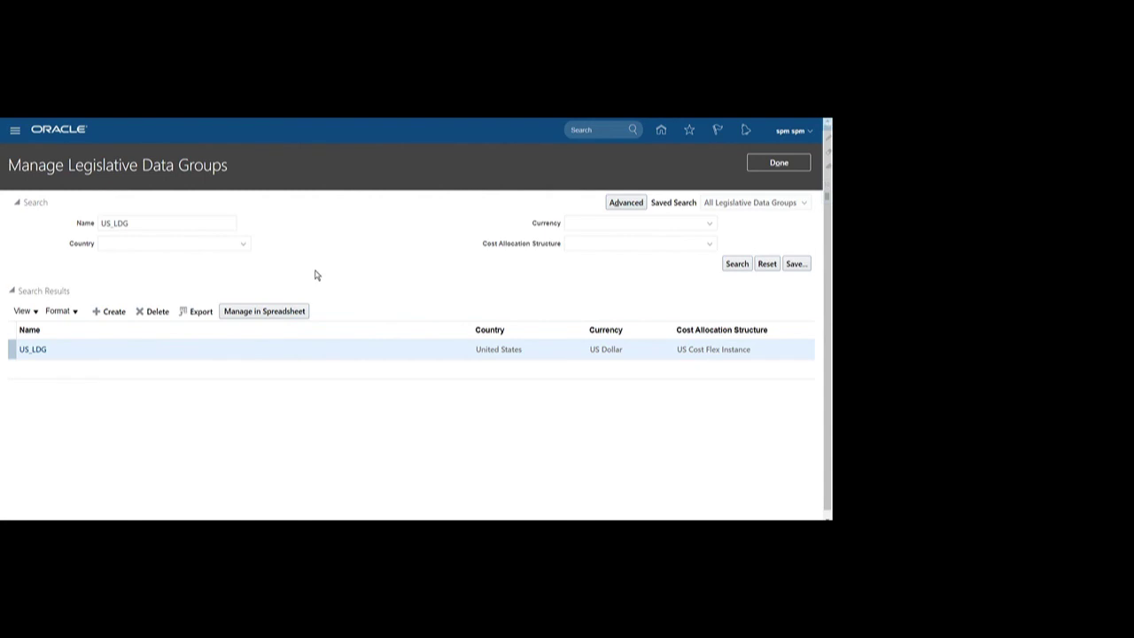
pyautogui.doubleClick(148, 230)
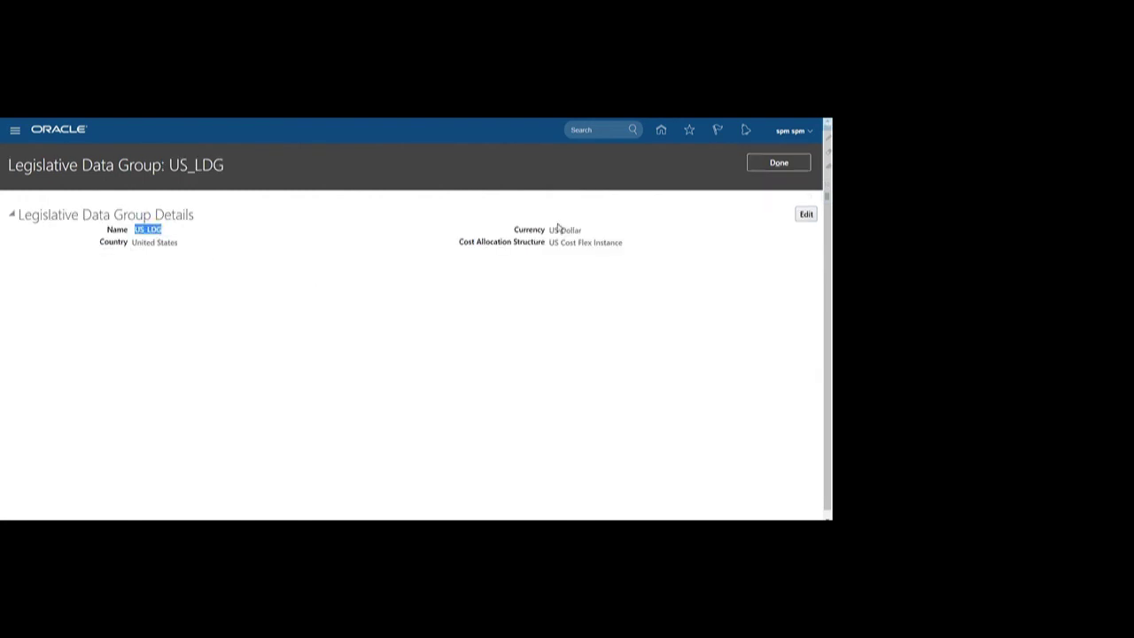
pyautogui.moveTo(548, 230); pyautogui.dragTo(620, 227)
pyautogui.moveTo(545, 244); pyautogui.dragTo(645, 242)
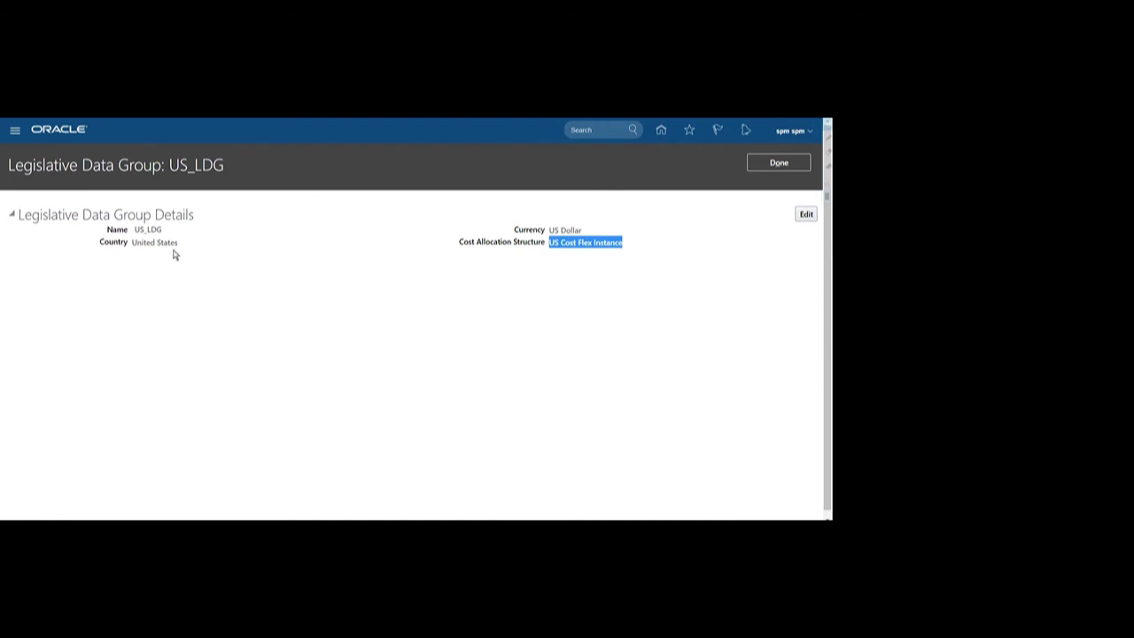
pyautogui.moveTo(178, 243); pyautogui.dragTo(132, 243)
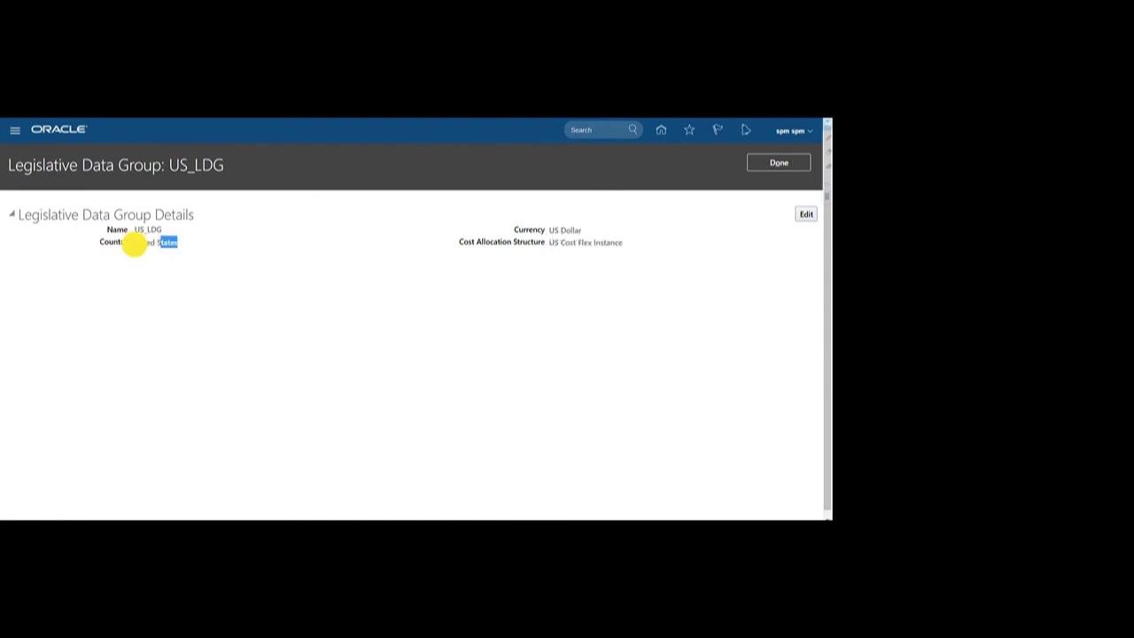
pyautogui.click(778, 164)
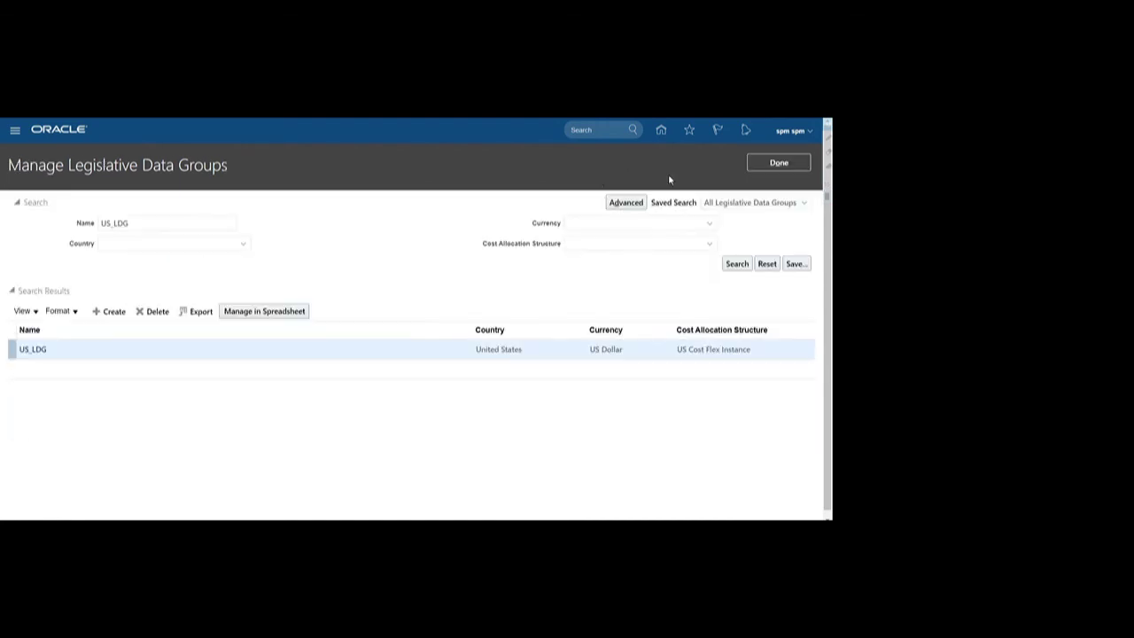
pyautogui.click(770, 162)
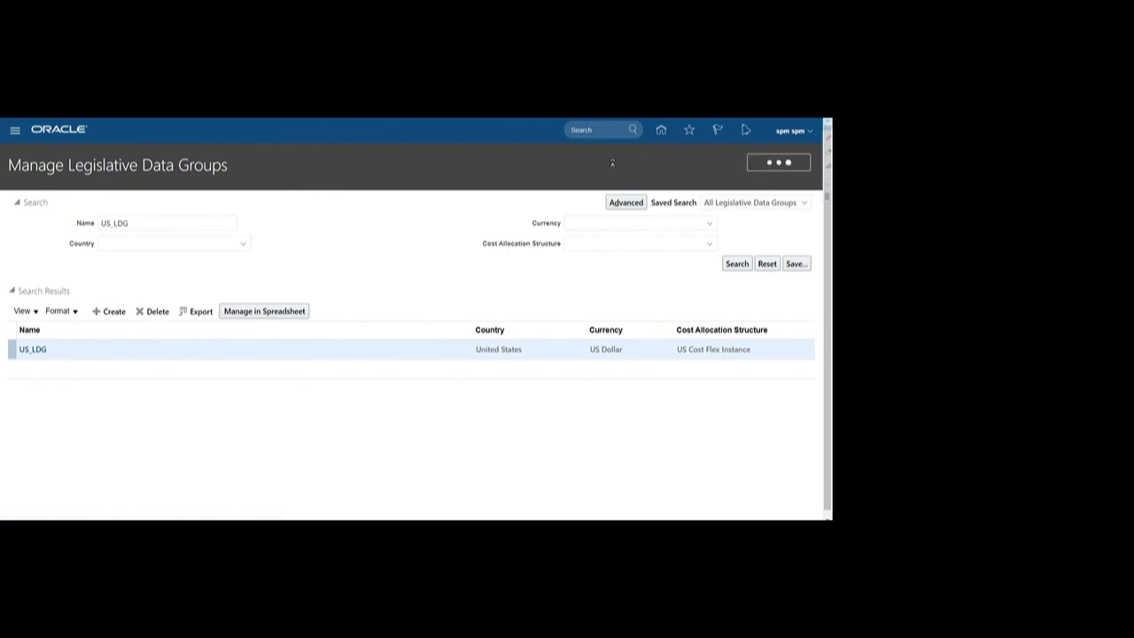